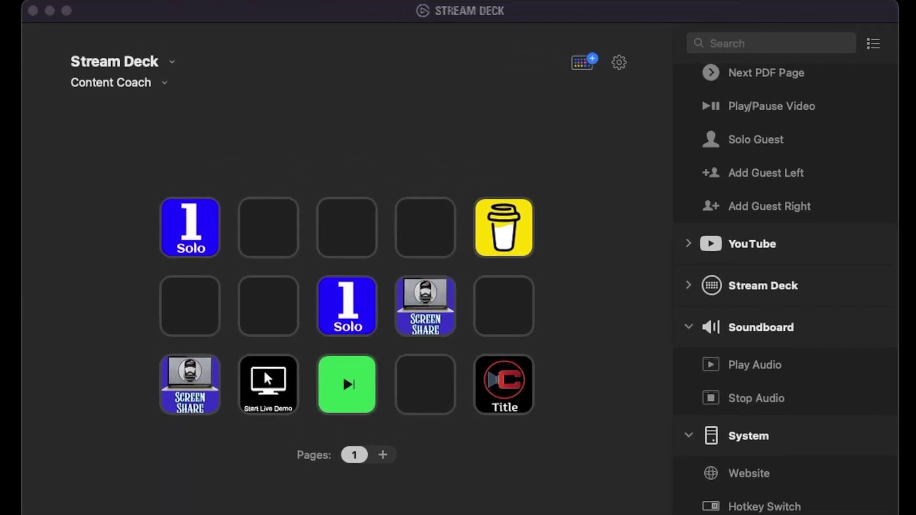
- Switch Stream Deck to the Monday Night profile from the profile list
{"action": "left_click", "coordinate": [111, 82]}
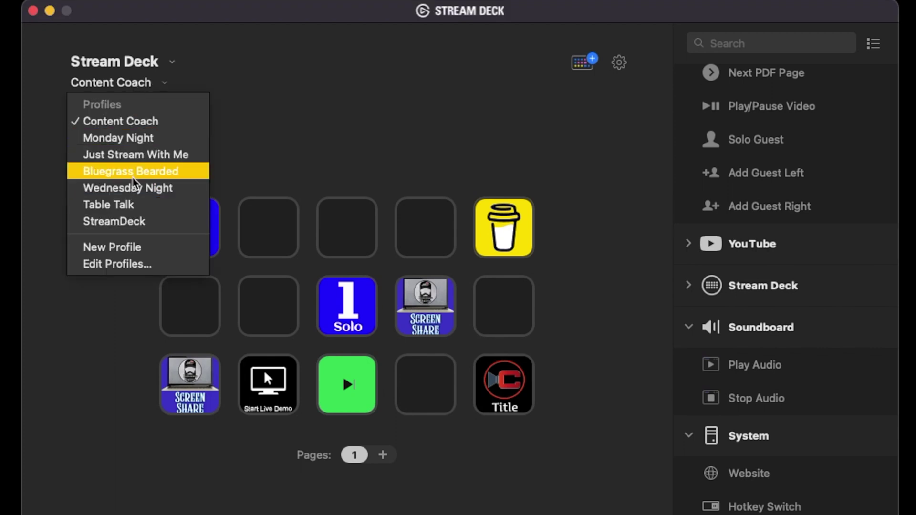
{"action": "left_click", "coordinate": [131, 143]}
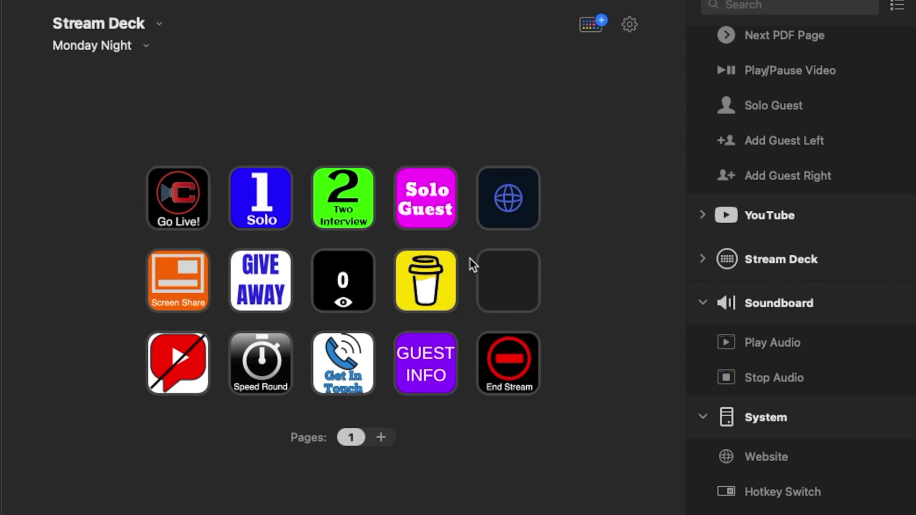
- Drag Ecamm Live's Live Demo Mode action onto the empty middle-row, rightmost key
{"action": "left_click", "coordinate": [502, 281]}
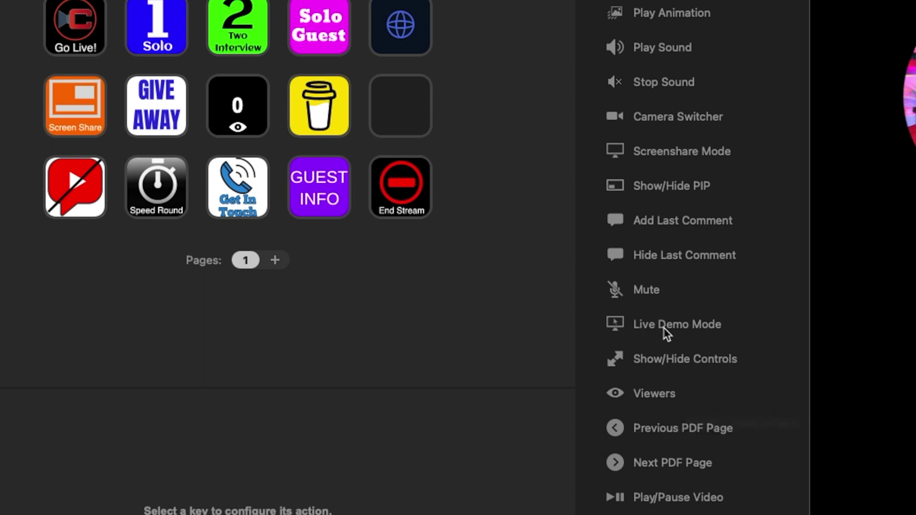
{"action": "scroll", "coordinate": [663, 327], "scroll_direction": "up", "scroll_amount": 5}
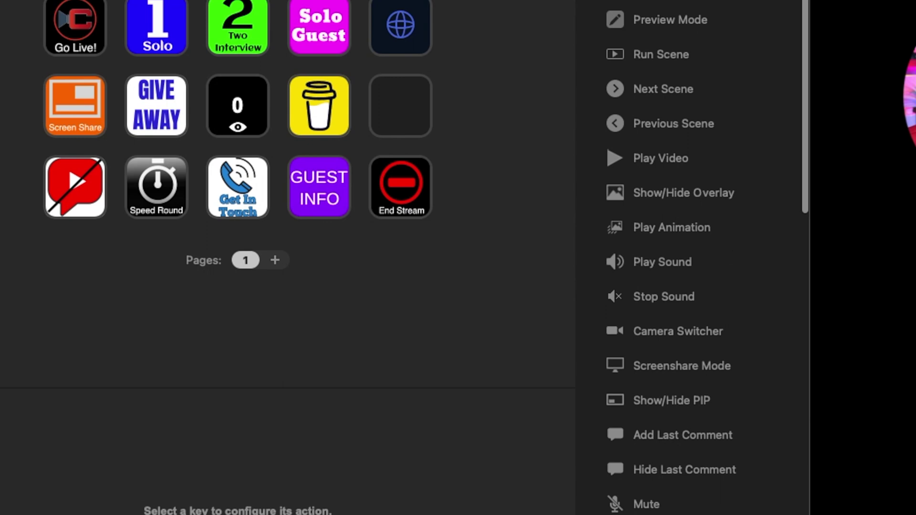
{"action": "scroll", "coordinate": [704, 438], "scroll_direction": "down", "scroll_amount": 8}
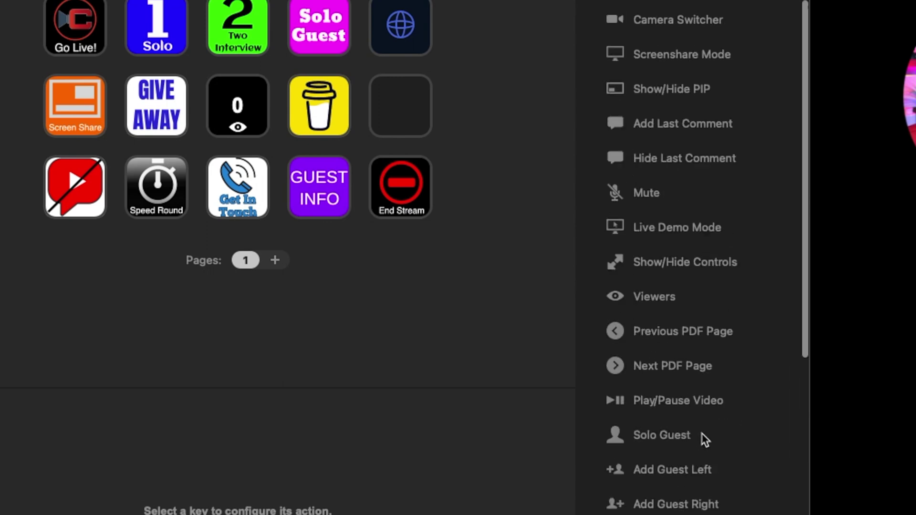
{"action": "scroll", "coordinate": [659, 106], "scroll_direction": "down", "scroll_amount": 5}
{"action": "scroll", "coordinate": [679, 208], "scroll_direction": "up", "scroll_amount": 4}
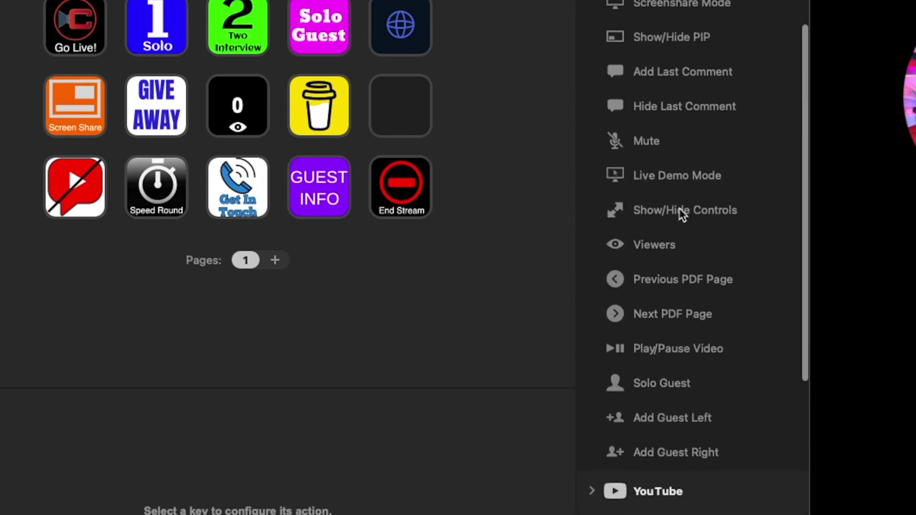
{"action": "left_click_drag", "start_coordinate": [662, 181], "coordinate": [406, 116]}
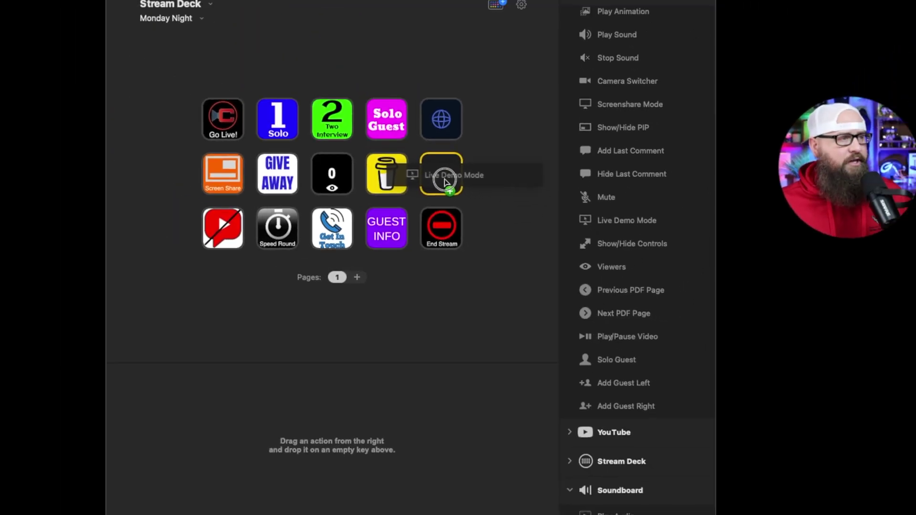
{"action": "left_click_drag", "start_coordinate": [444, 181], "coordinate": [445, 183]}
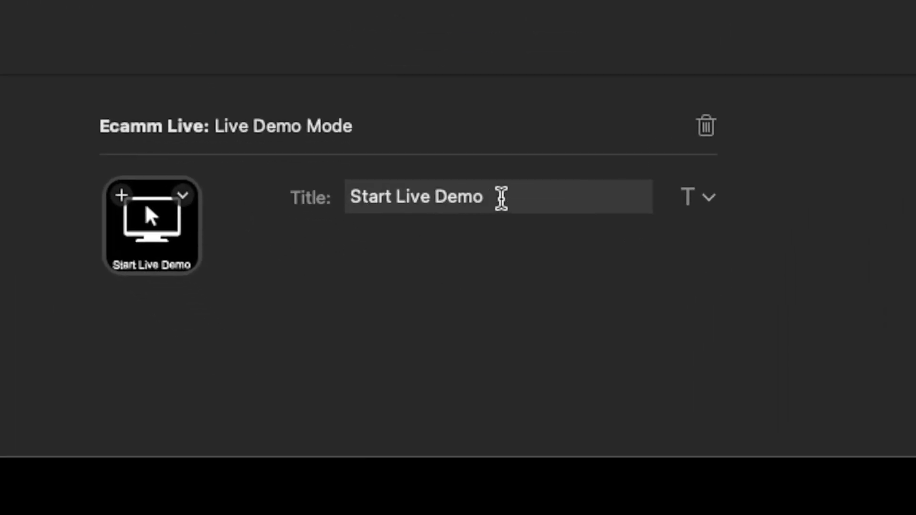
- Change the key's title from 'Start Live Demo' to 'Live Demo Mode'
{"action": "triple_click", "coordinate": [499, 198]}
{"action": "type", "text": "Live Dem Mo"}
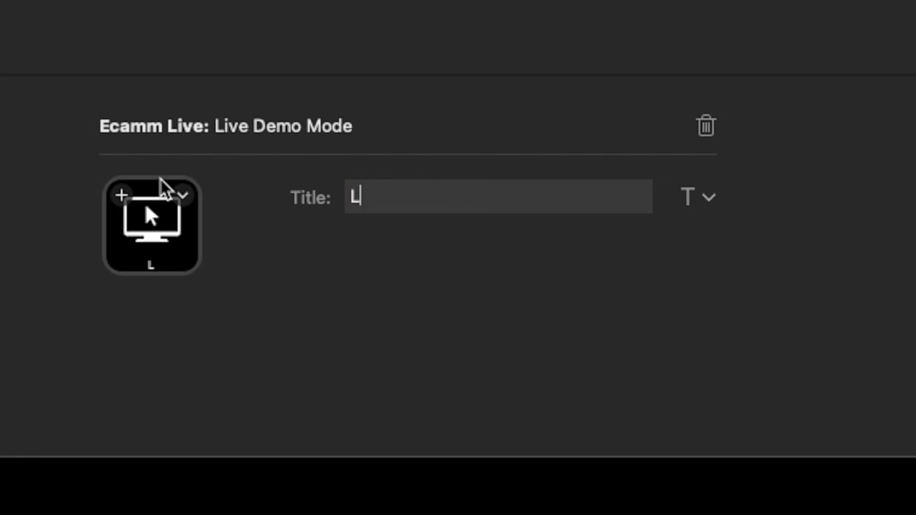
{"action": "key", "text": "BackSpace"}
{"action": "key", "text": "BackSpace"}
{"action": "key", "text": "BackSpace"}
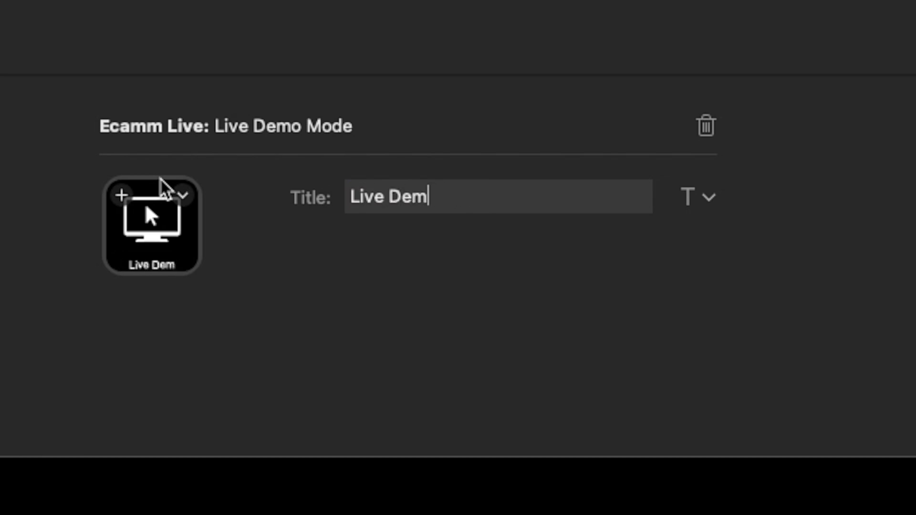
{"action": "type", "text": "o Mode"}
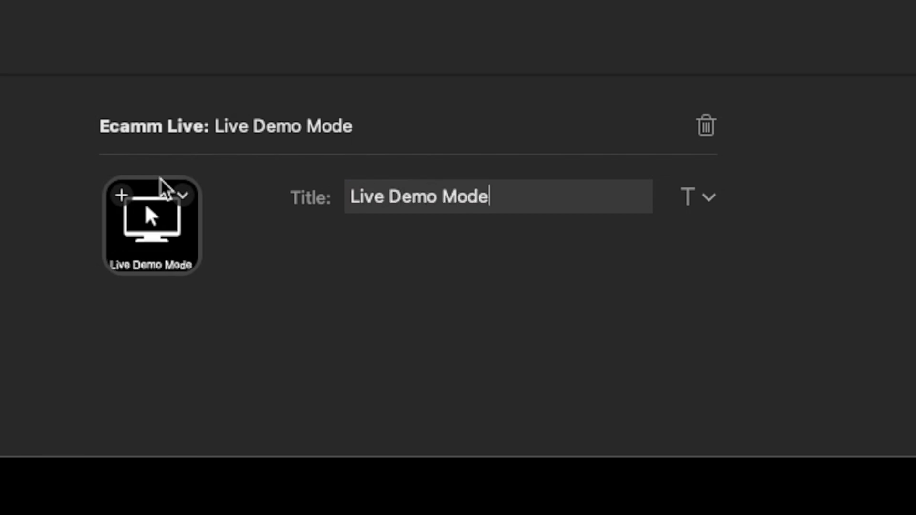
- Turn off Show Title in the title format options so the key shows only its icon
{"action": "left_click", "coordinate": [698, 206]}
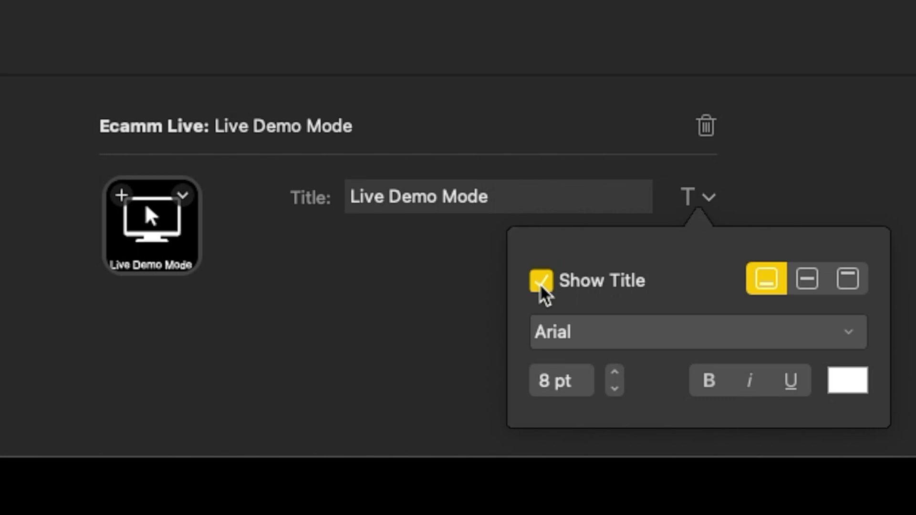
{"action": "left_click", "coordinate": [542, 282]}
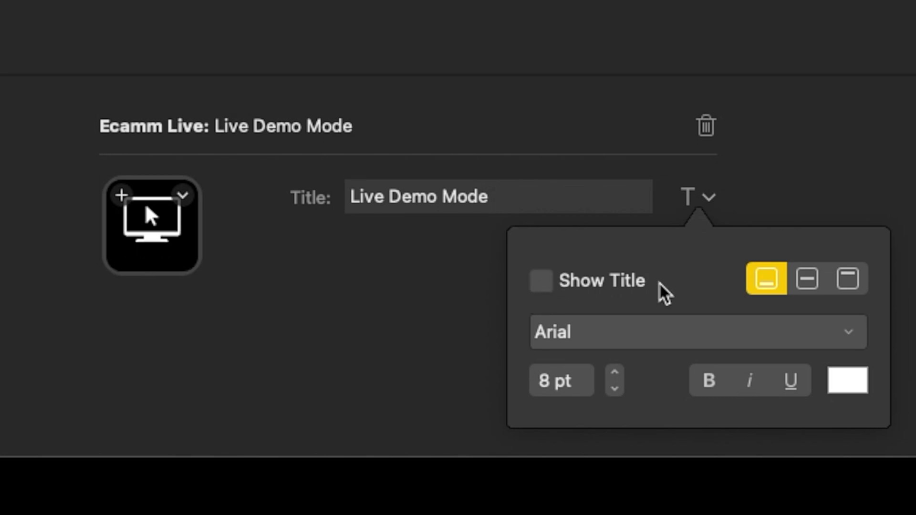
{"action": "left_click", "coordinate": [814, 136]}
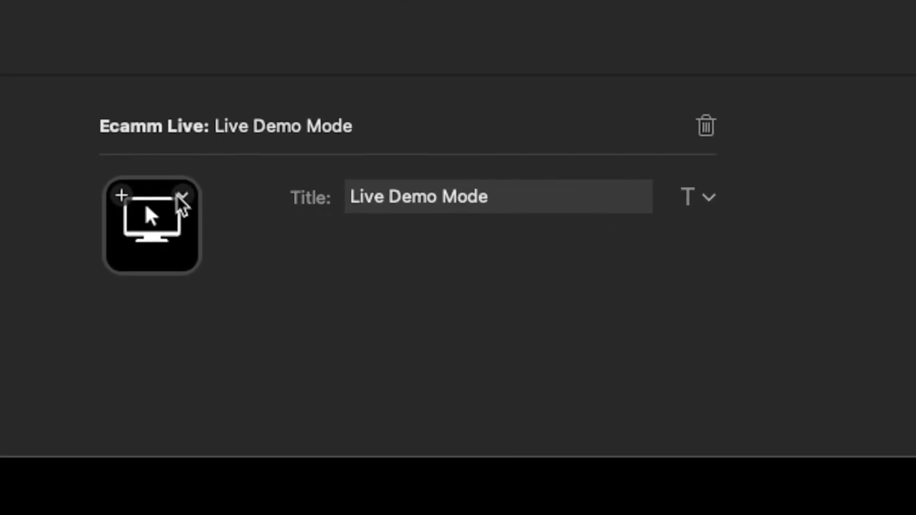
- Open the icon dropdown menu on the Live Demo Mode key's thumbnail
{"action": "left_click", "coordinate": [180, 196]}
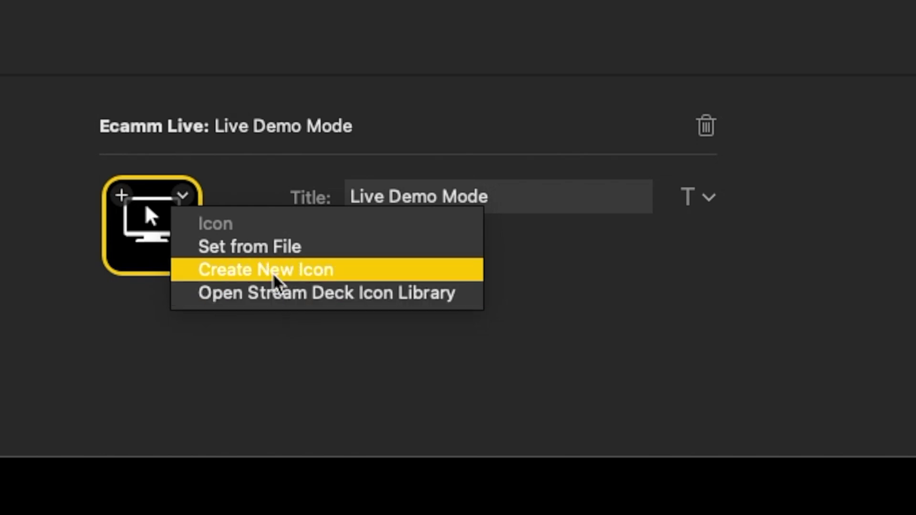
- Start a new custom icon in Elgato Key Creator and scroll down to its icon Library
{"action": "left_click", "coordinate": [277, 274]}
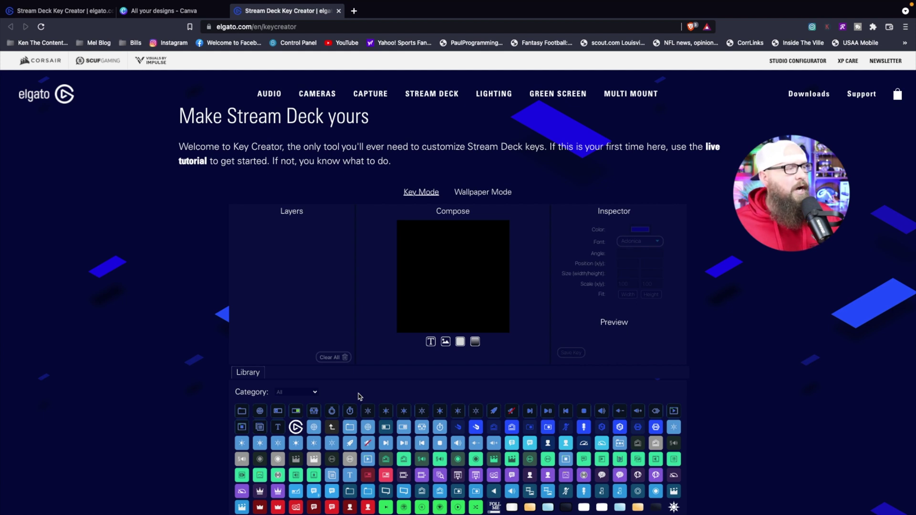
{"action": "scroll", "coordinate": [367, 403], "scroll_direction": "down", "scroll_amount": 3}
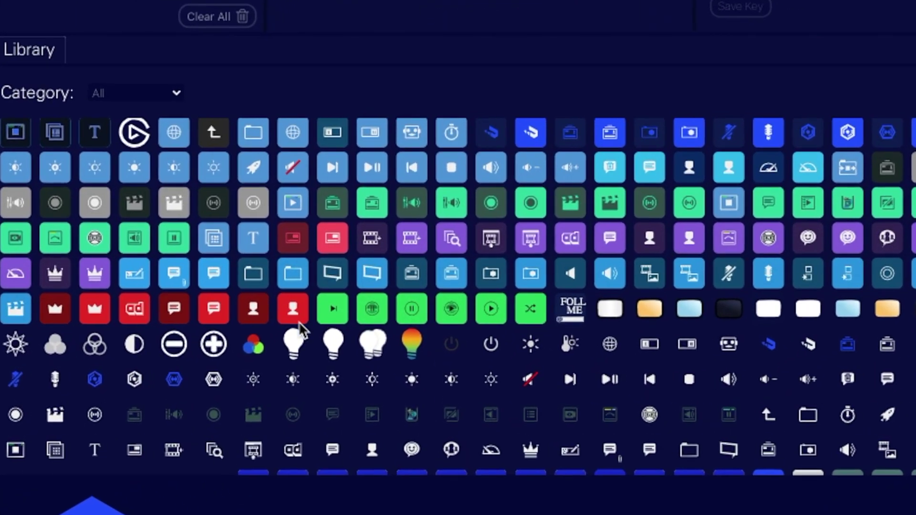
{"action": "scroll", "coordinate": [313, 328], "scroll_direction": "down", "scroll_amount": 9}
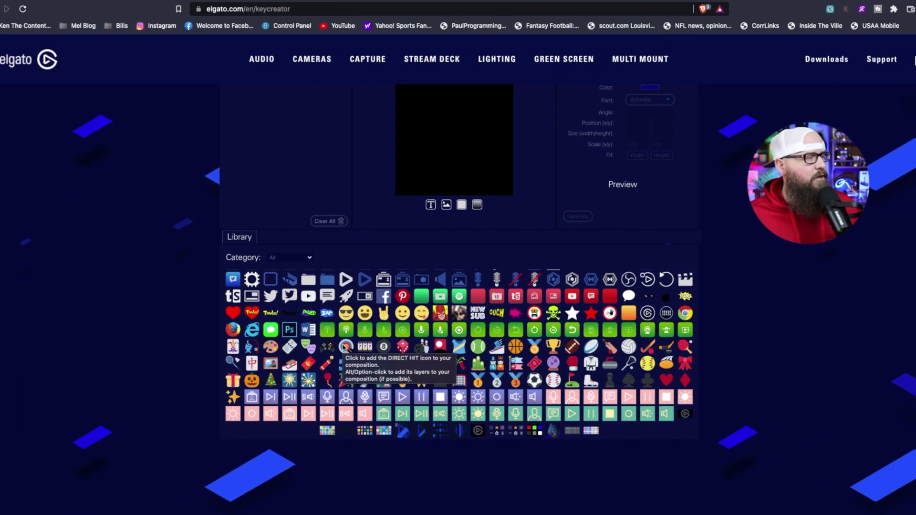
{"action": "scroll", "coordinate": [348, 350], "scroll_direction": "down", "scroll_amount": 5}
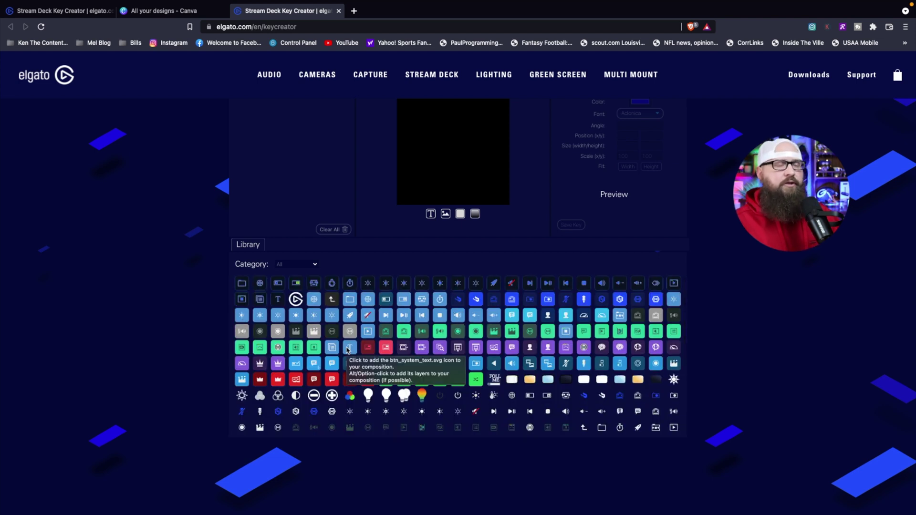
- Create a new Instagram Post design in Canva
{"action": "left_click", "coordinate": [162, 11]}
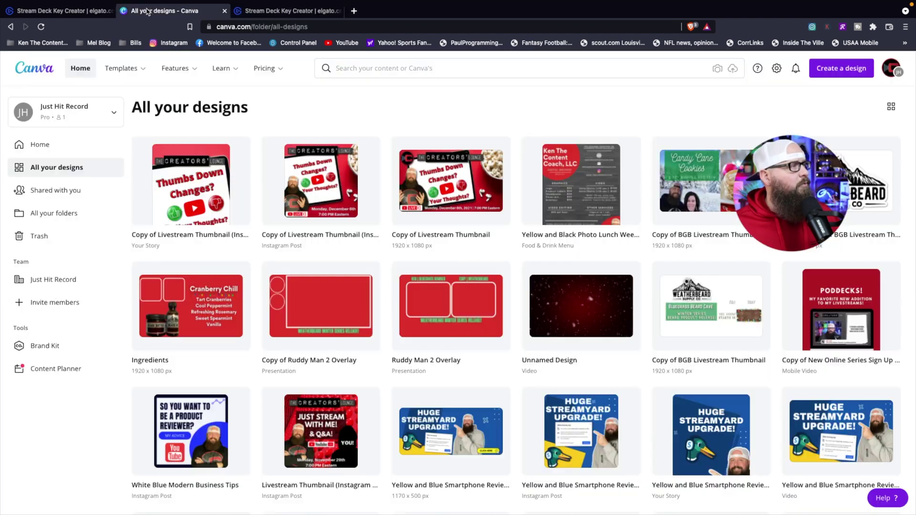
{"action": "left_click", "coordinate": [840, 68]}
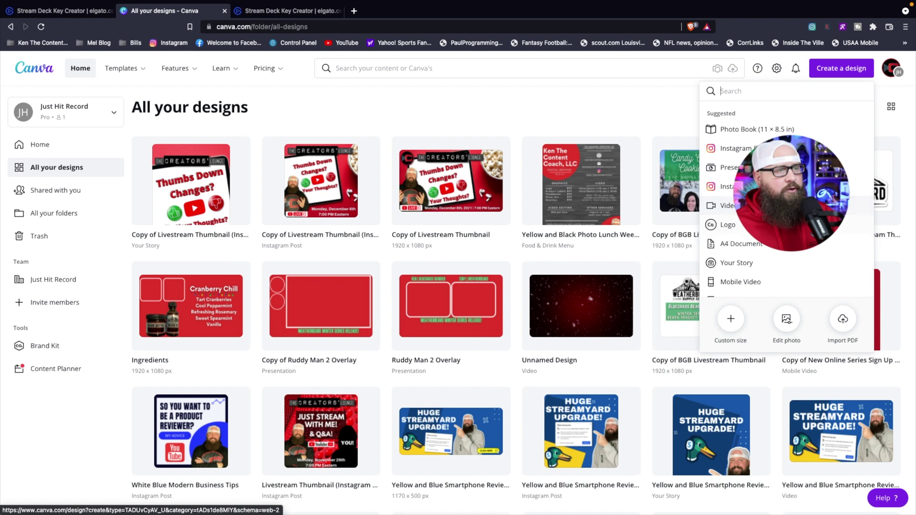
{"action": "left_click", "coordinate": [730, 187]}
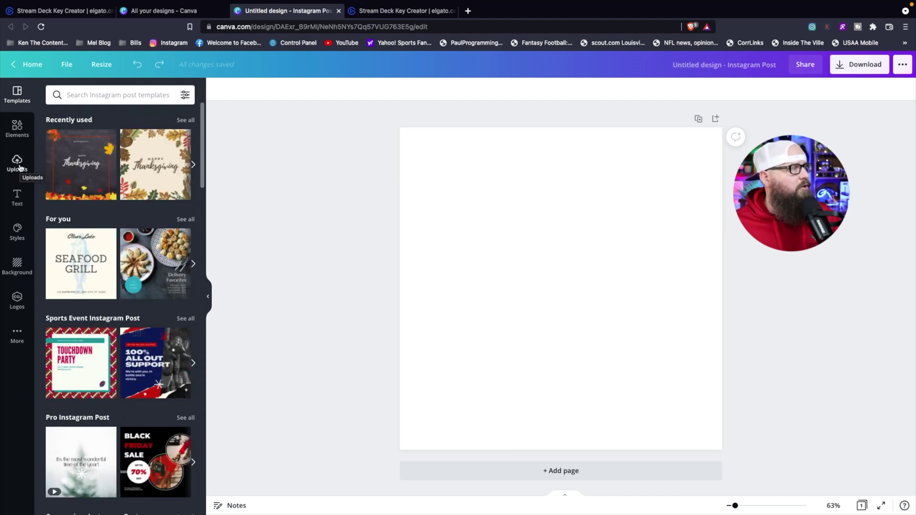
- Upload Ecamm_icon.png to Canva's Uploads
{"action": "left_click", "coordinate": [17, 162]}
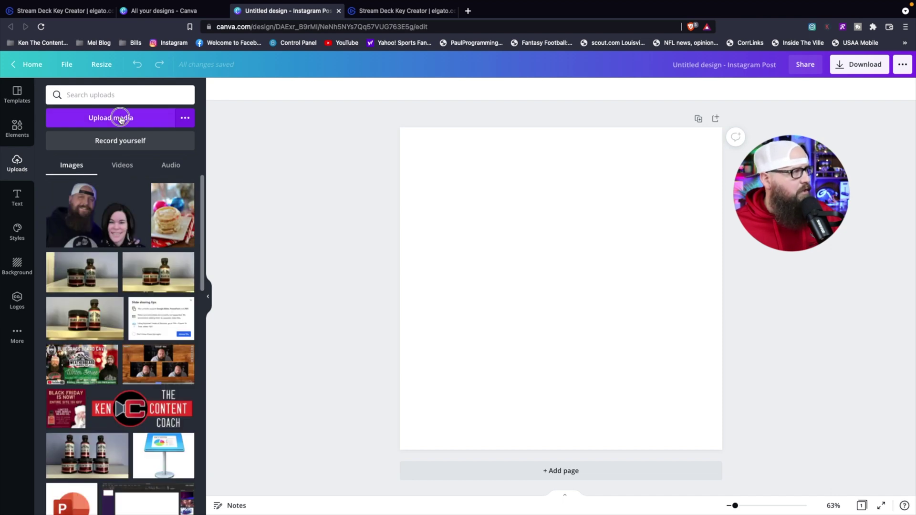
{"action": "left_click", "coordinate": [123, 119]}
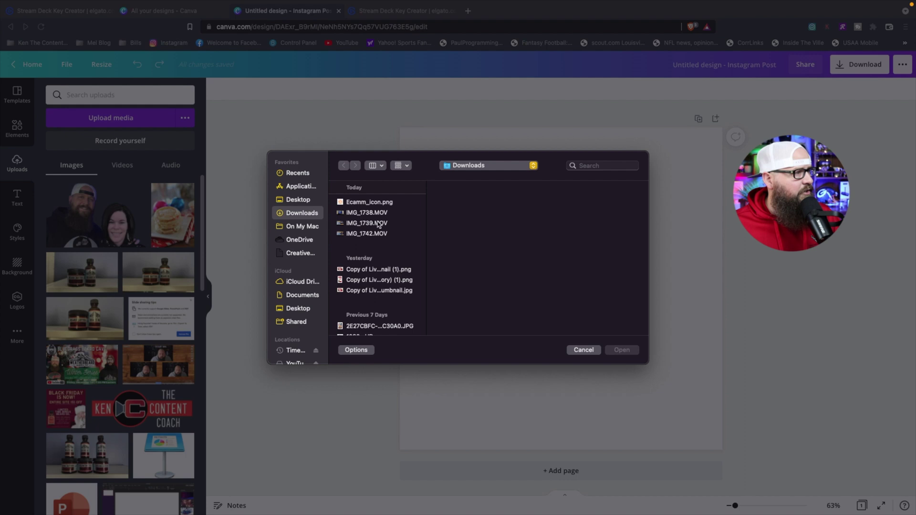
{"action": "left_click", "coordinate": [374, 203]}
{"action": "left_click", "coordinate": [621, 350]}
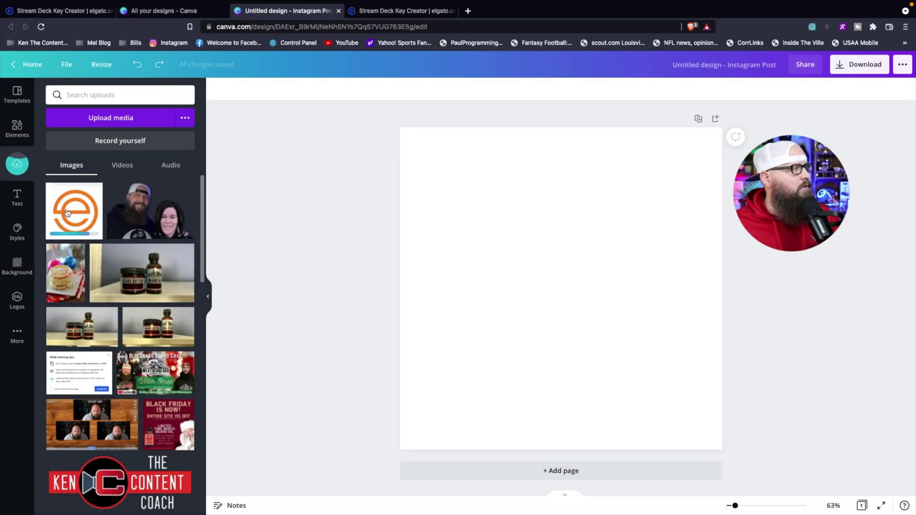
- Place the orange Ecamm logo on the page, enlarged and centred near the top
{"action": "left_click_drag", "start_coordinate": [66, 212], "coordinate": [431, 243]}
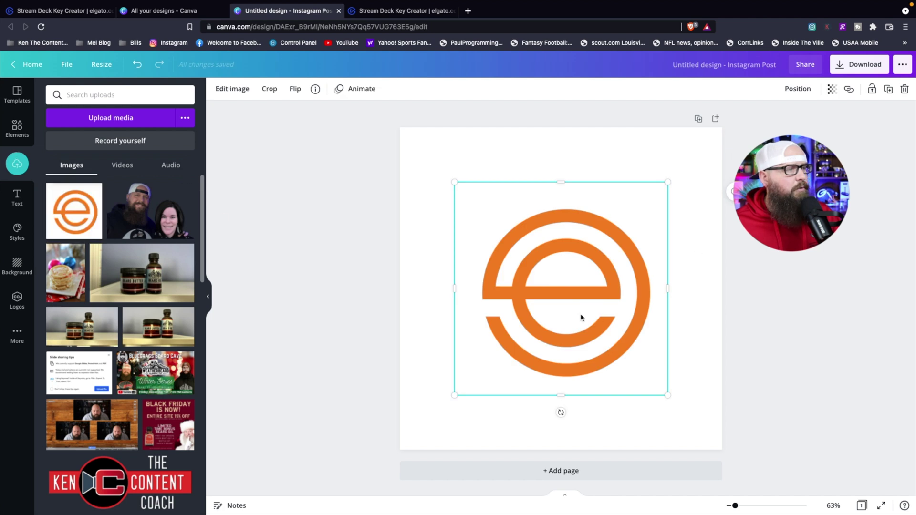
{"action": "left_click", "coordinate": [546, 279]}
{"action": "left_click_drag", "start_coordinate": [545, 279], "coordinate": [535, 266]}
{"action": "left_click_drag", "start_coordinate": [622, 349], "coordinate": [711, 394]}
{"action": "left_click_drag", "start_coordinate": [525, 327], "coordinate": [542, 302]}
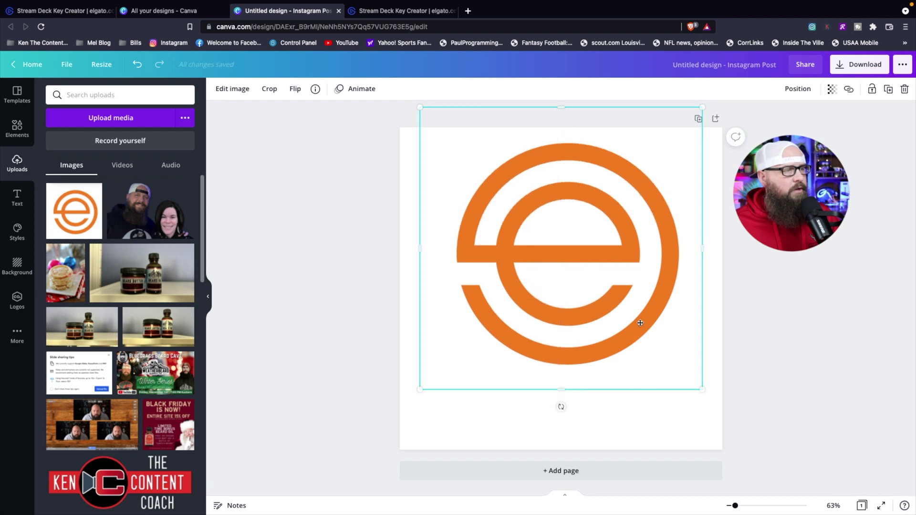
{"action": "left_click", "coordinate": [828, 362]}
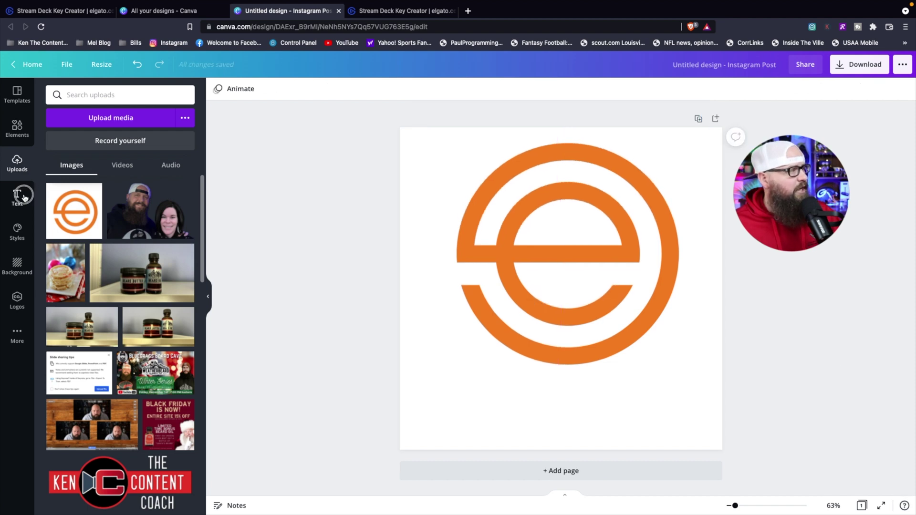
- Add the green PRESS START text combination and move it below the logo
{"action": "left_click", "coordinate": [17, 197]}
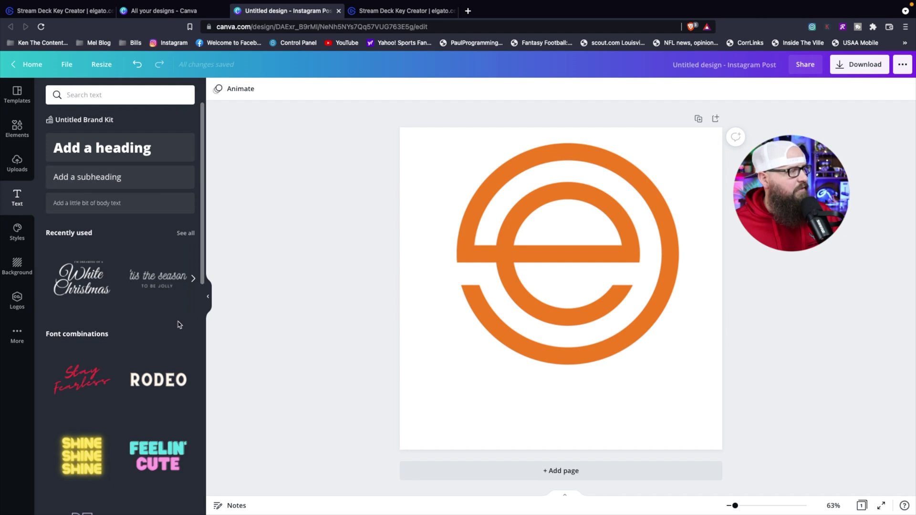
{"action": "scroll", "coordinate": [155, 353], "scroll_direction": "down", "scroll_amount": 5}
{"action": "scroll", "coordinate": [155, 352], "scroll_direction": "down", "scroll_amount": 2}
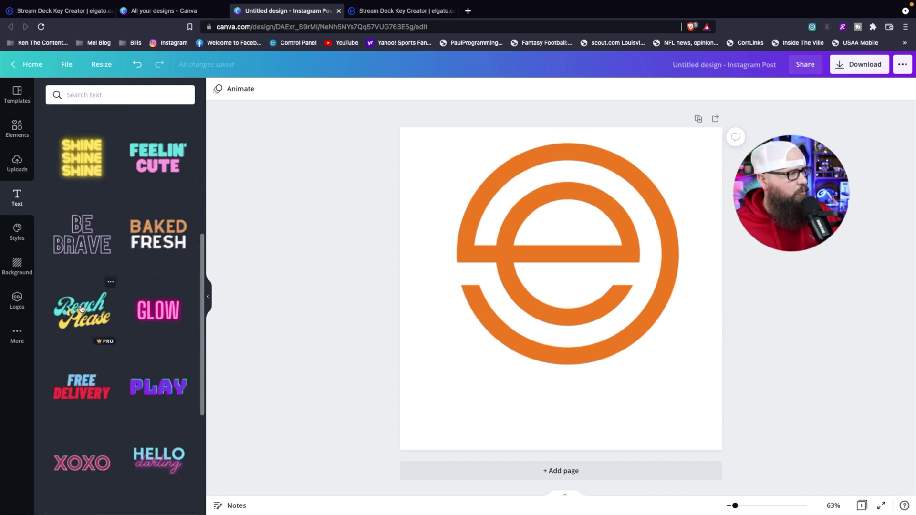
{"action": "scroll", "coordinate": [83, 309], "scroll_direction": "down", "scroll_amount": 4}
{"action": "scroll", "coordinate": [87, 316], "scroll_direction": "down", "scroll_amount": 2}
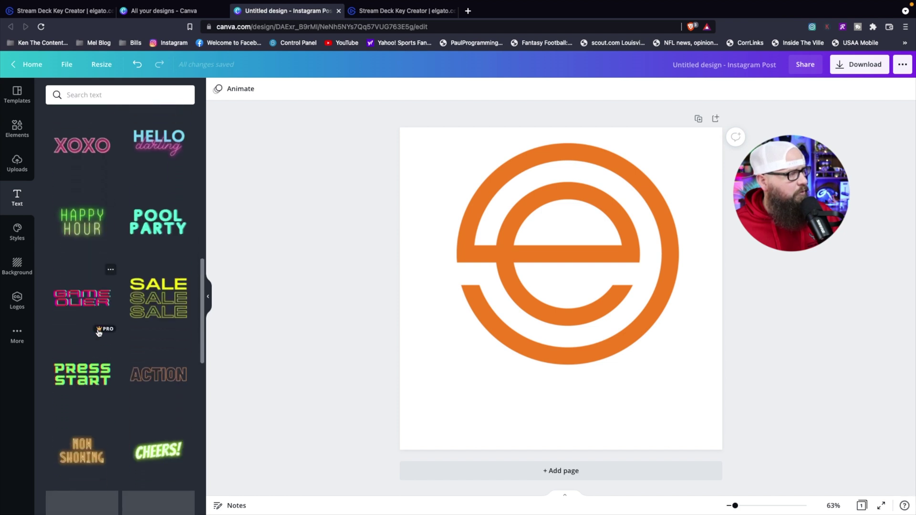
{"action": "left_click", "coordinate": [82, 364]}
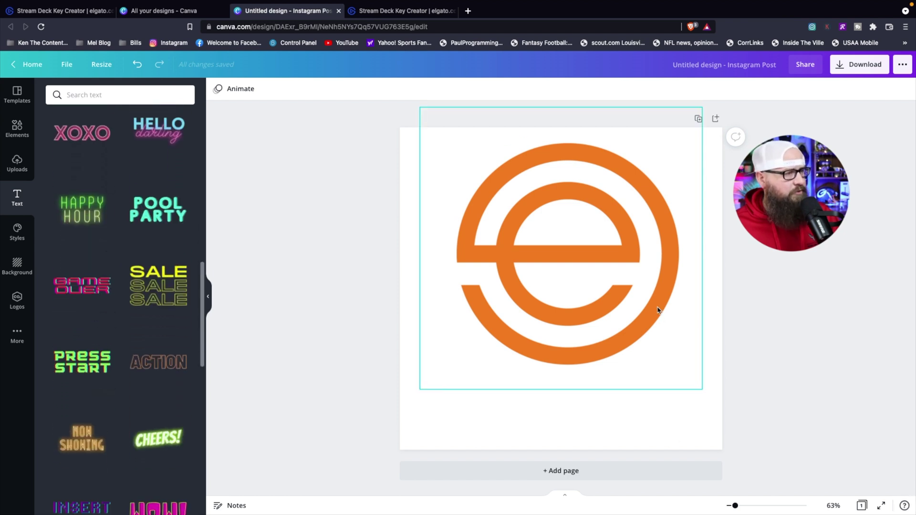
{"action": "left_click_drag", "start_coordinate": [557, 269], "coordinate": [561, 382]}
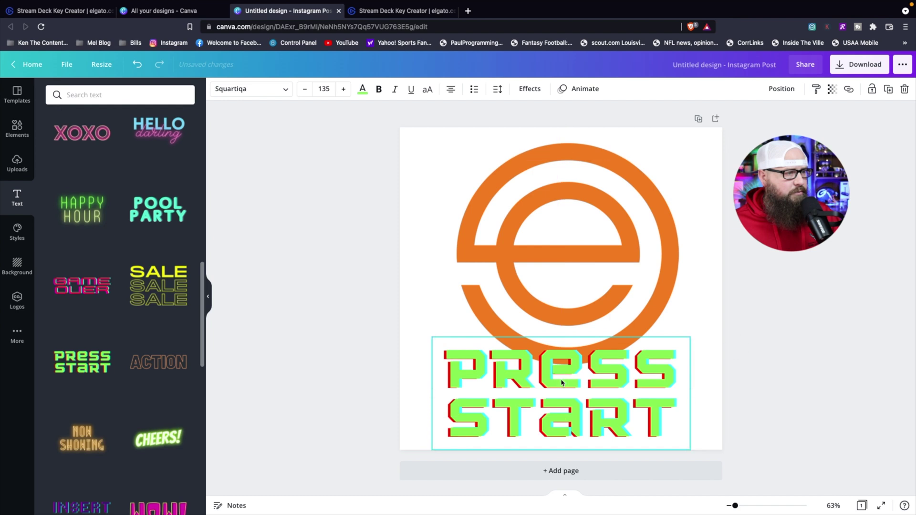
- Replace the text block's wording with 'LIVE DEM'
{"action": "double_click", "coordinate": [561, 382]}
{"action": "triple_click", "coordinate": [592, 404]}
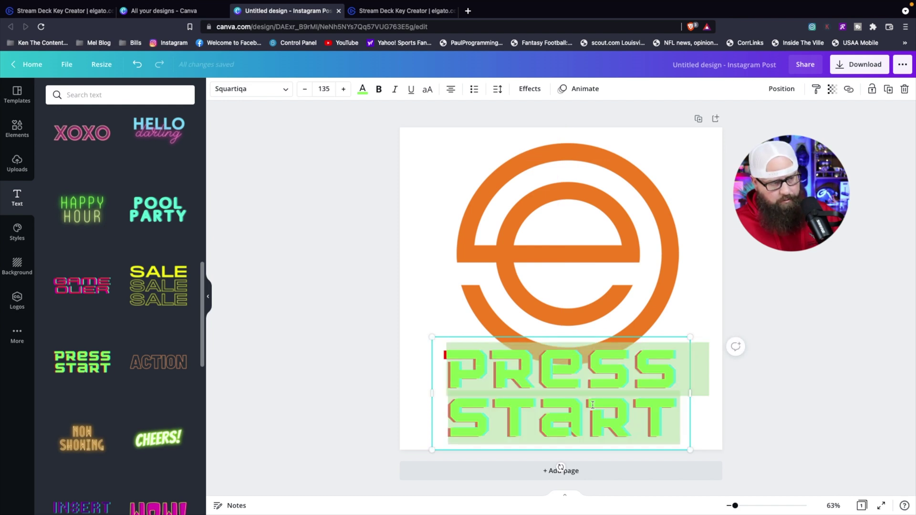
{"action": "type", "text": "LIVE DEM"}
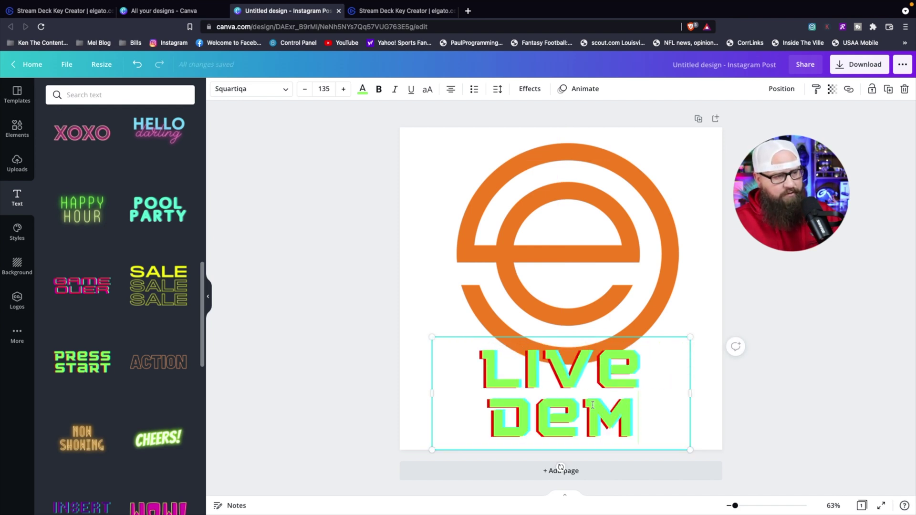